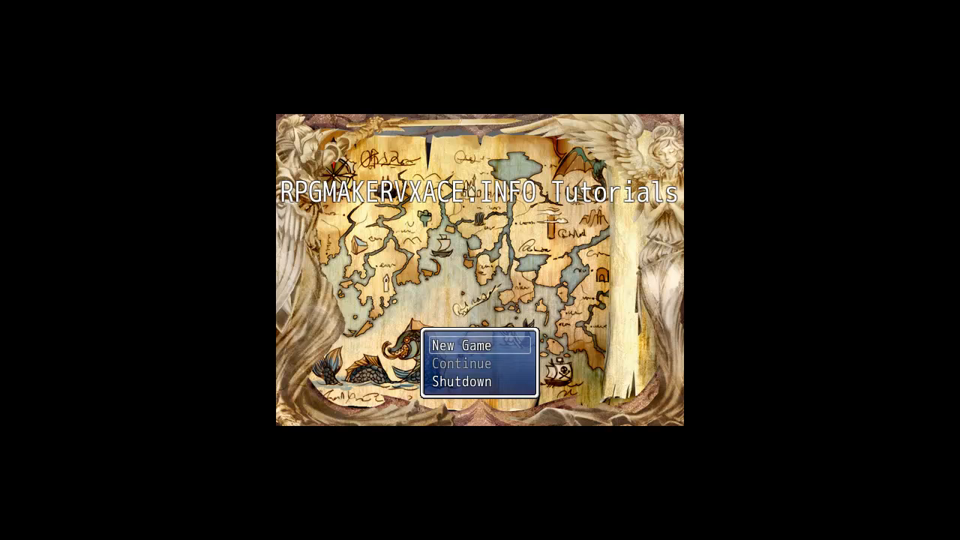
Start a new game and use the third crystal to travel to the Script Map.
key("Return")
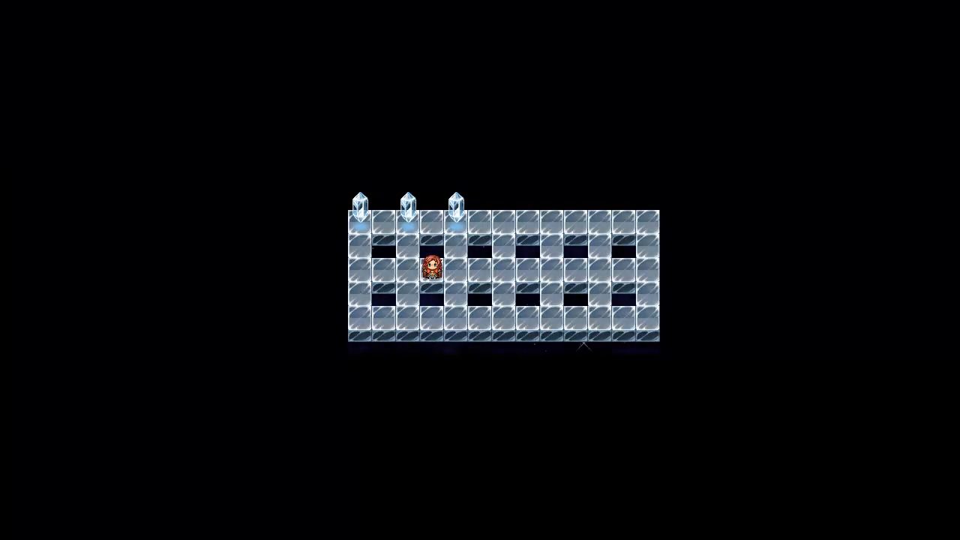
key("Right")
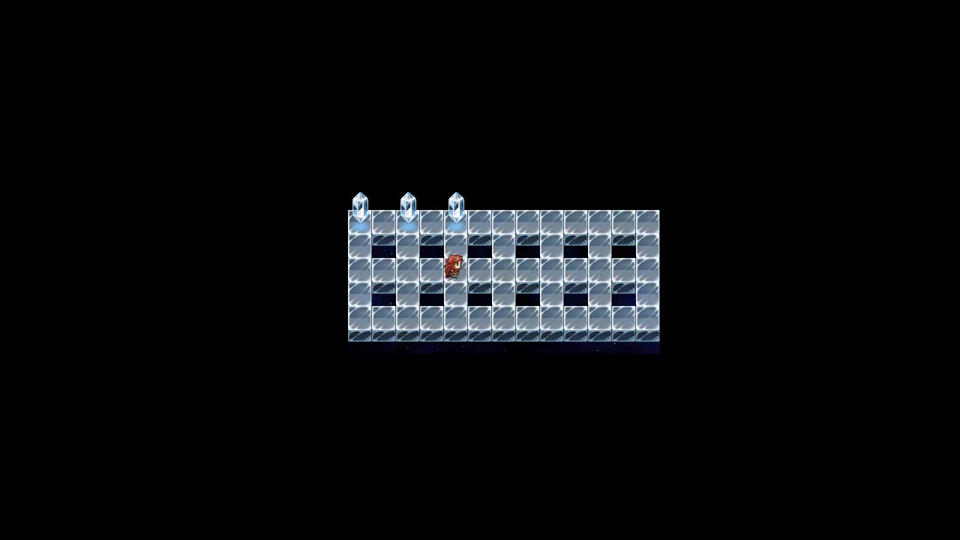
key("Up")
key("Return")
key("Return")
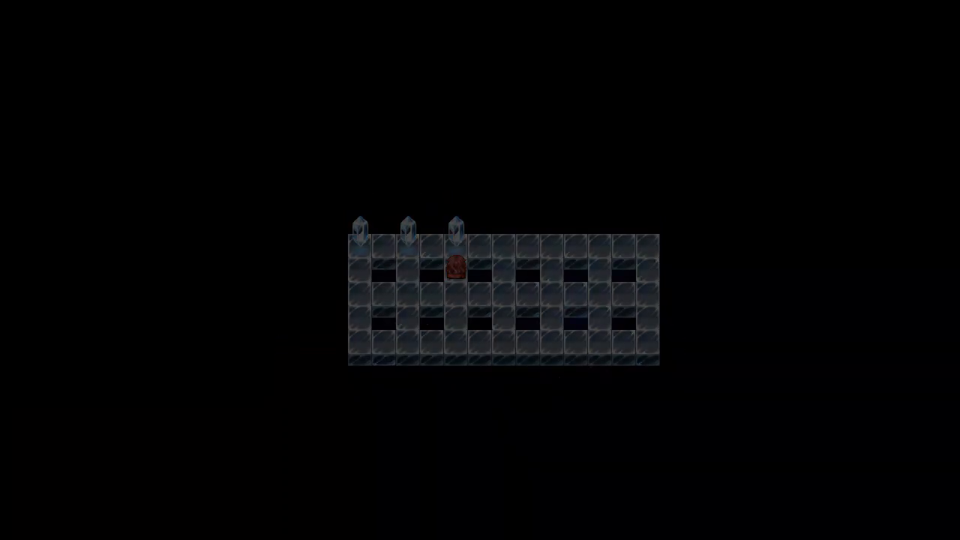
Walk to the green slime on the Script Map and start the battle with it.
key("Left")
key("Left")
key("Left")
key("Left")
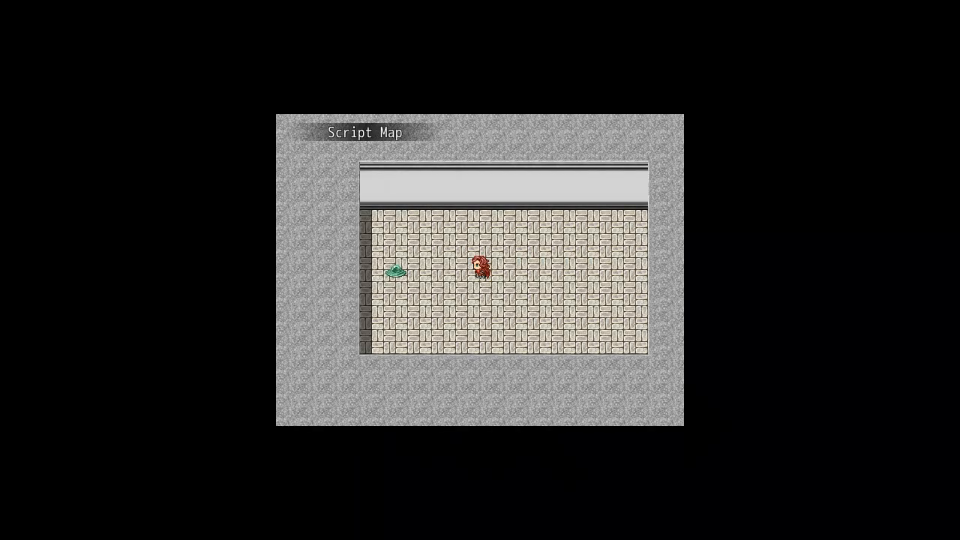
key("Return")
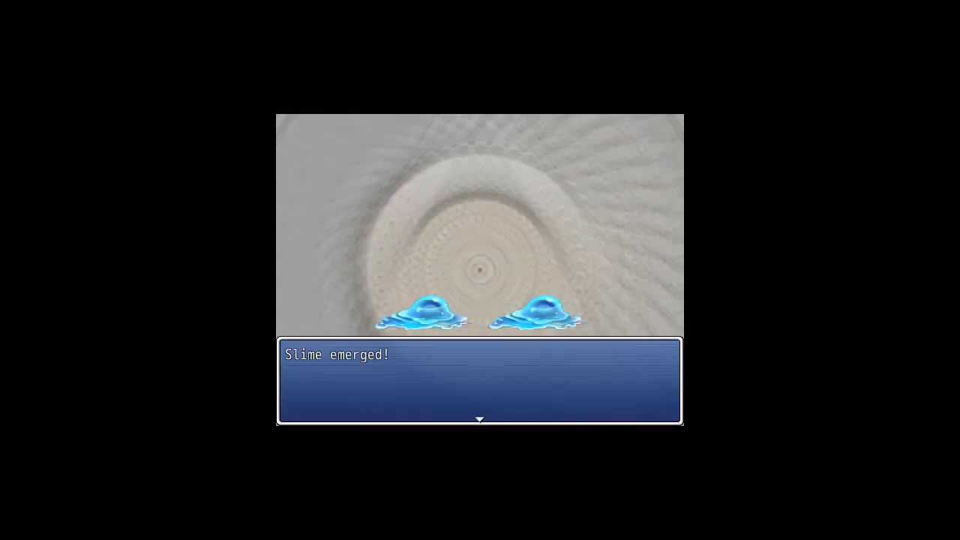
key("Return")
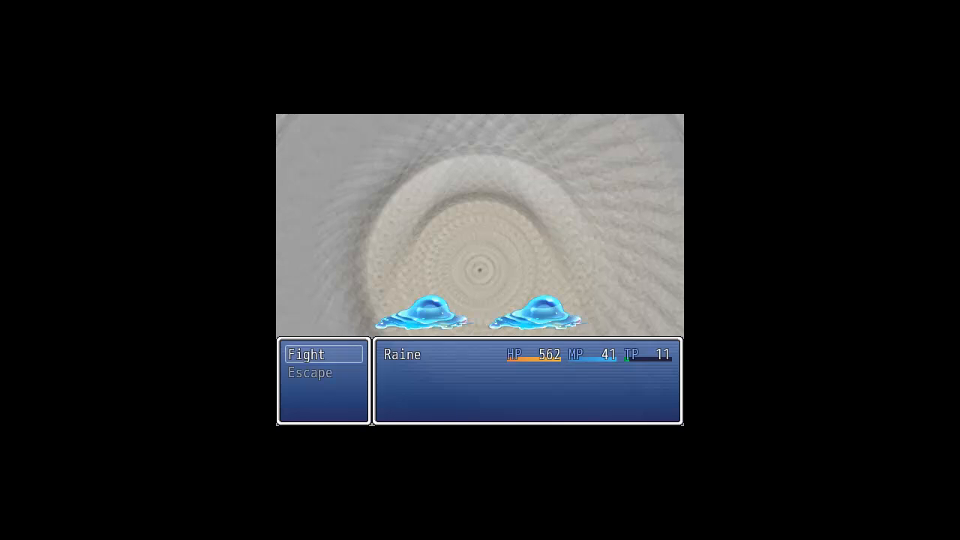
Defeat both slimes with attacks and return to the map to finish testing the default battle system.
key("Return")
key("Return")
key("Return")
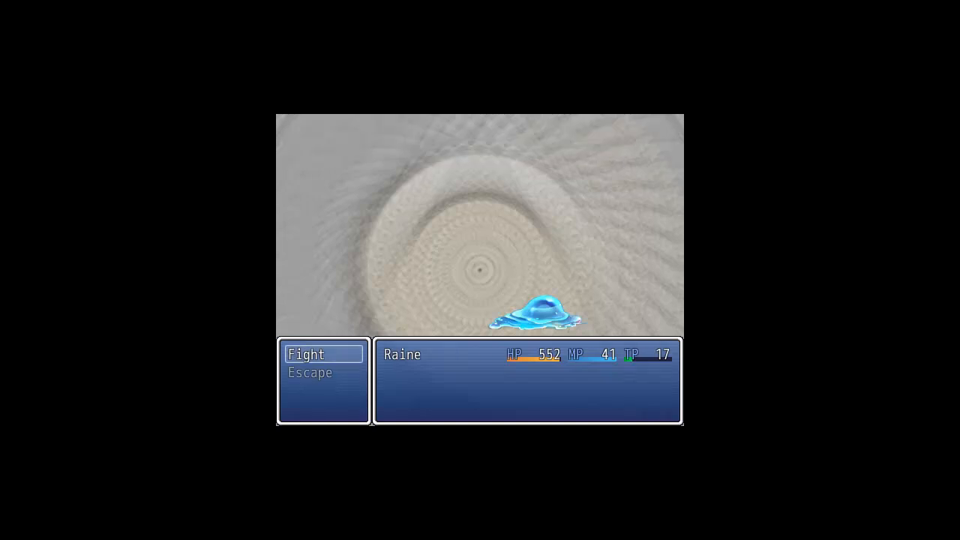
key("Return")
key("Return")
key("Return")
key("Return")
key("Return")
key("Return")
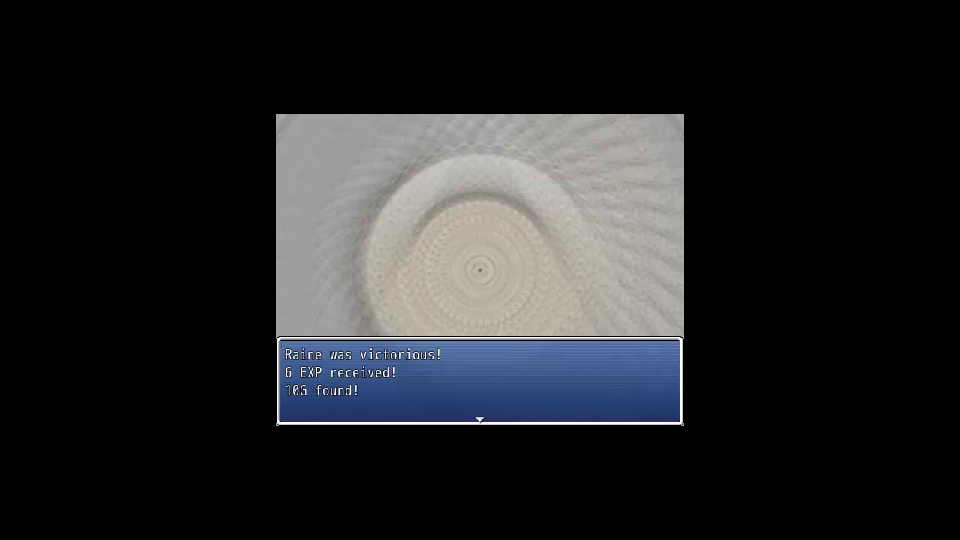
key("Return")
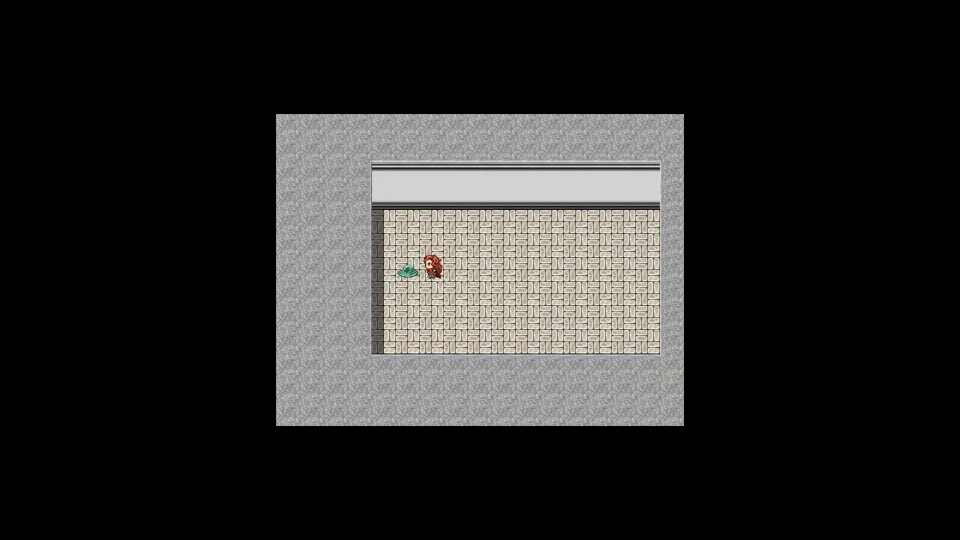
key("Right")
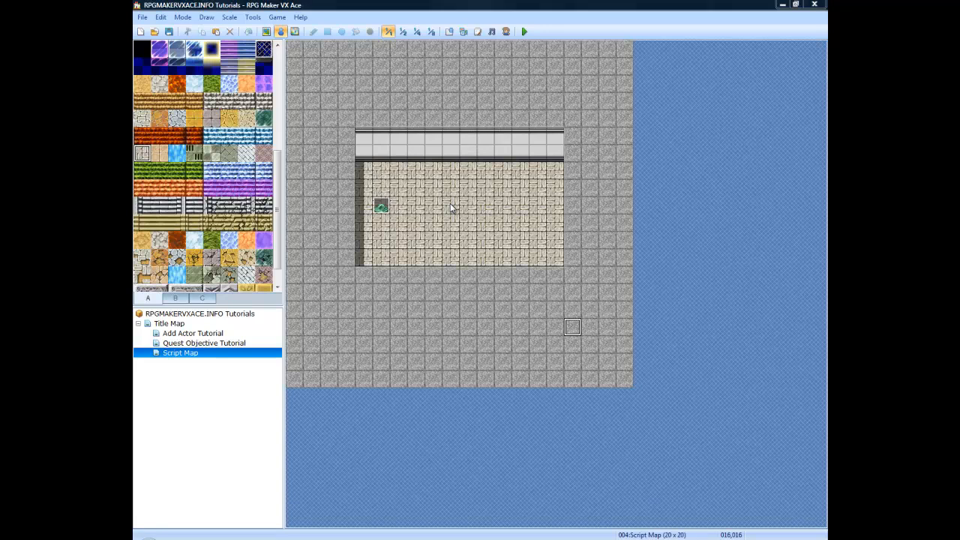
Switch to the Scripts folder in Windows Explorer and open the Ace_Core_Engine file in Notepad.
left_click(450, 536)
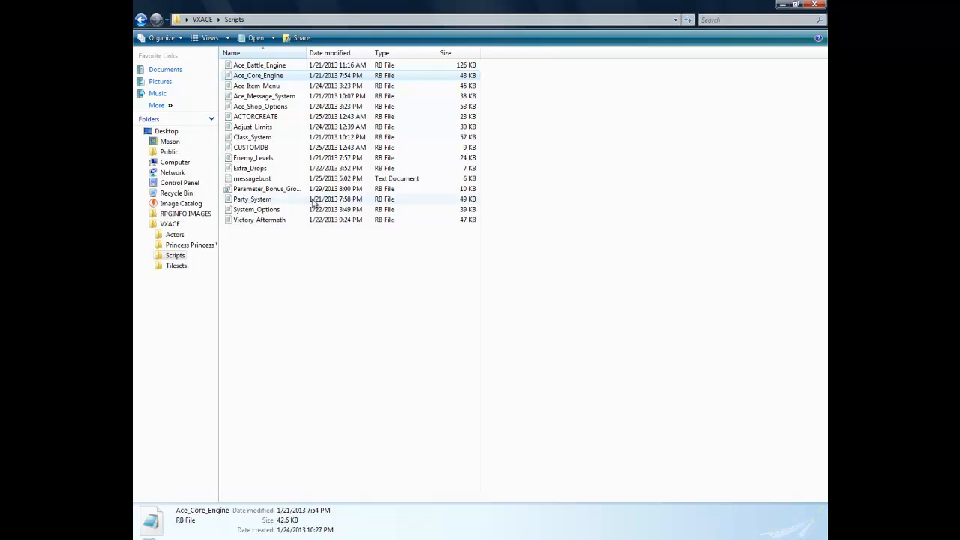
left_click(272, 119)
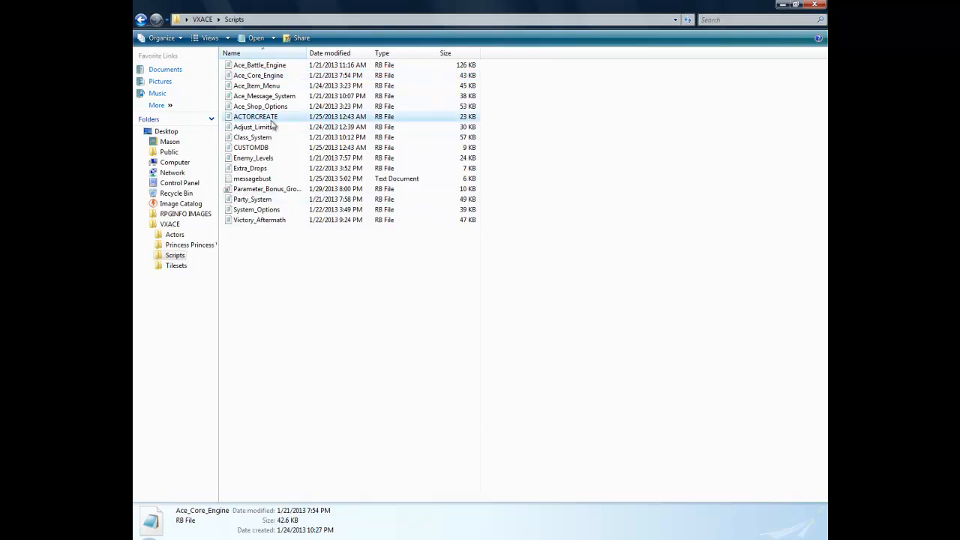
left_click(272, 75)
left_click(276, 66)
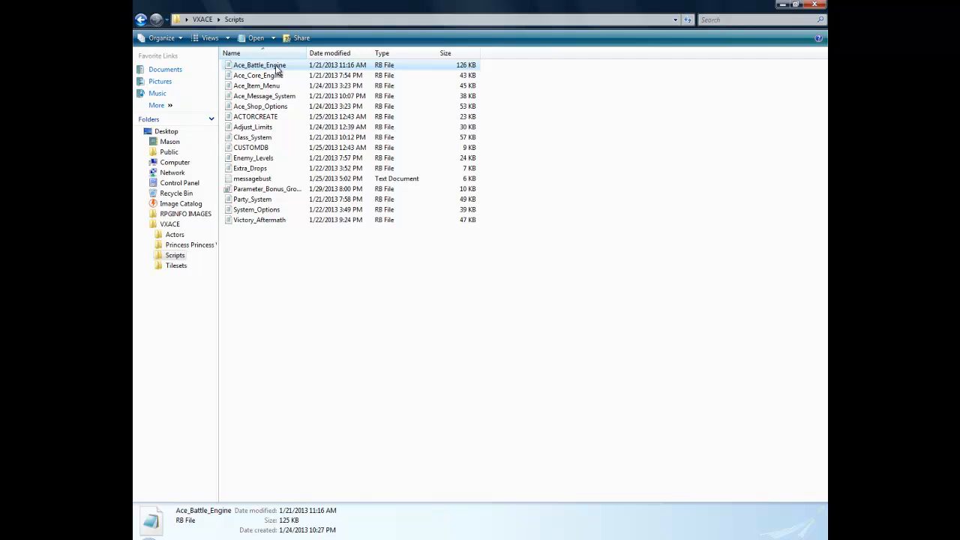
left_click(278, 77)
left_click(279, 68)
double_click(281, 75)
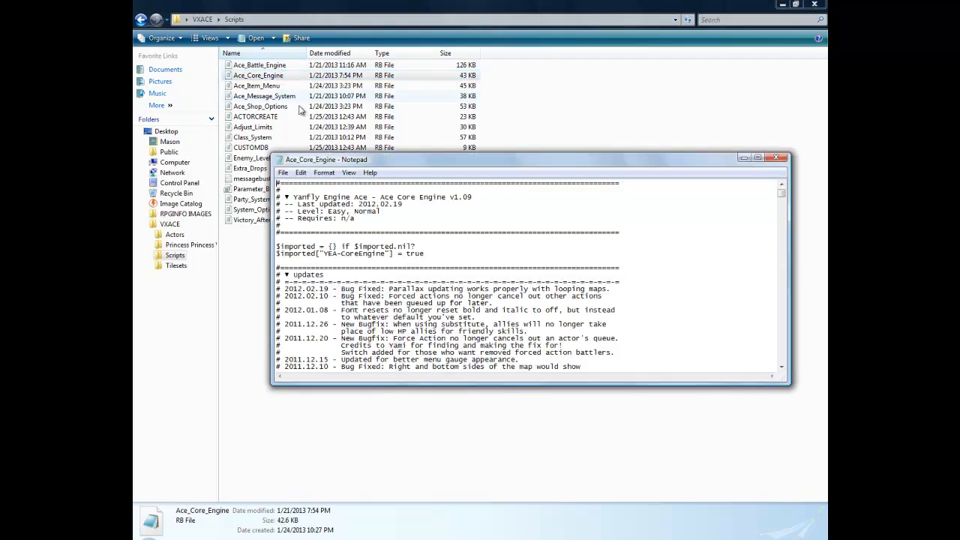
Copy the entire text of the Ace_Core_Engine script.
left_click_drag(294, 195, 319, 193)
left_click(318, 193)
right_click(327, 193)
left_click(374, 268)
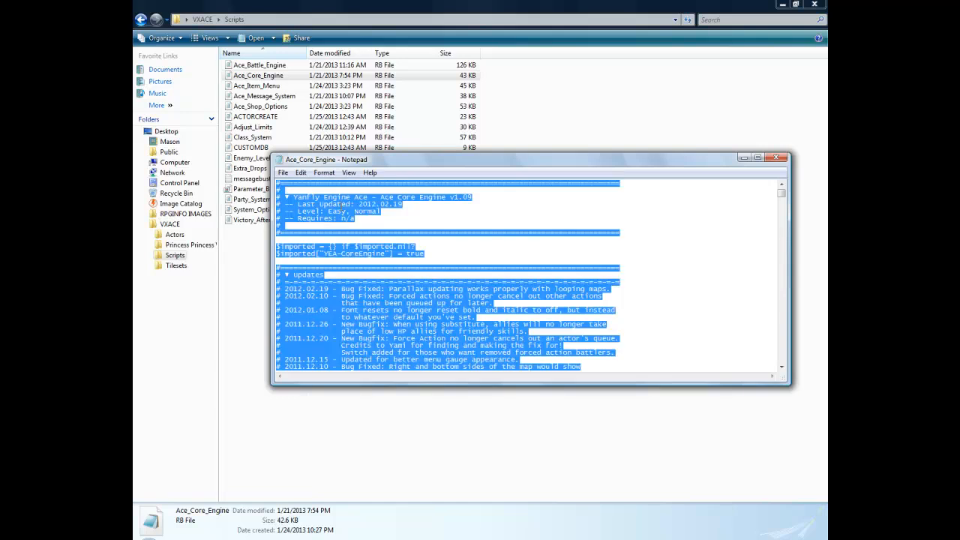
right_click(340, 205)
left_click(375, 243)
scroll(531, 277, "down", 15)
Switch to RPG Maker VX Ace and show the ( Insert here ) entry under Materials in the Script Editor.
key("alt+Tab")
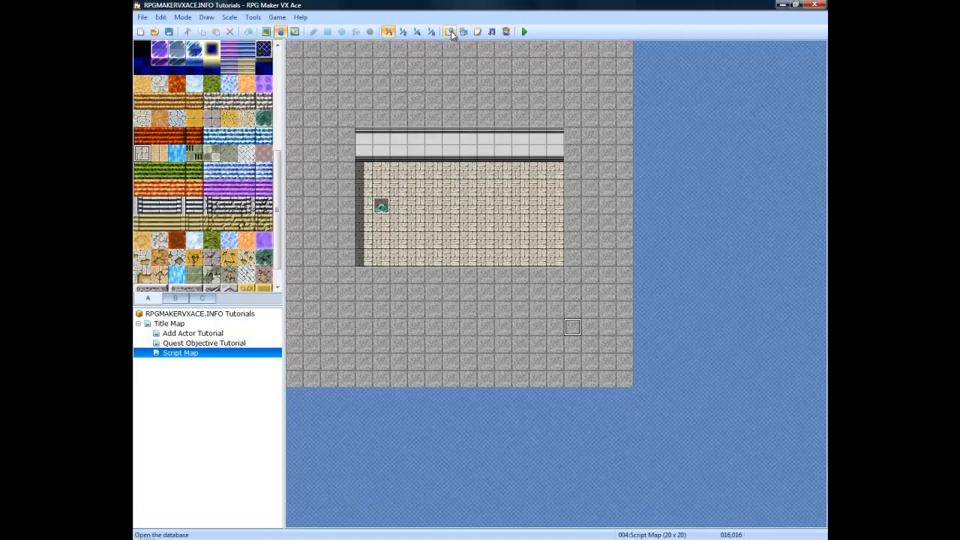
left_click(479, 33)
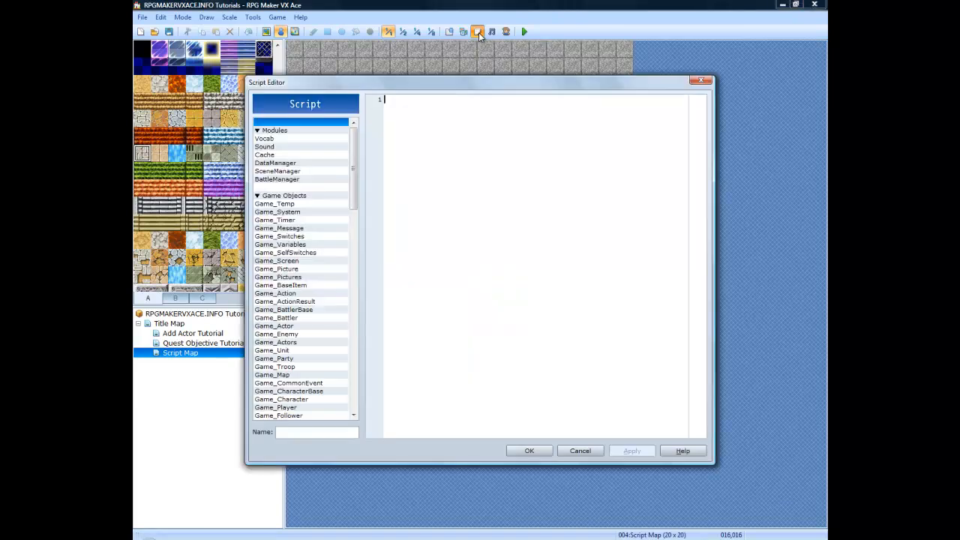
left_click_drag(354, 165, 358, 373)
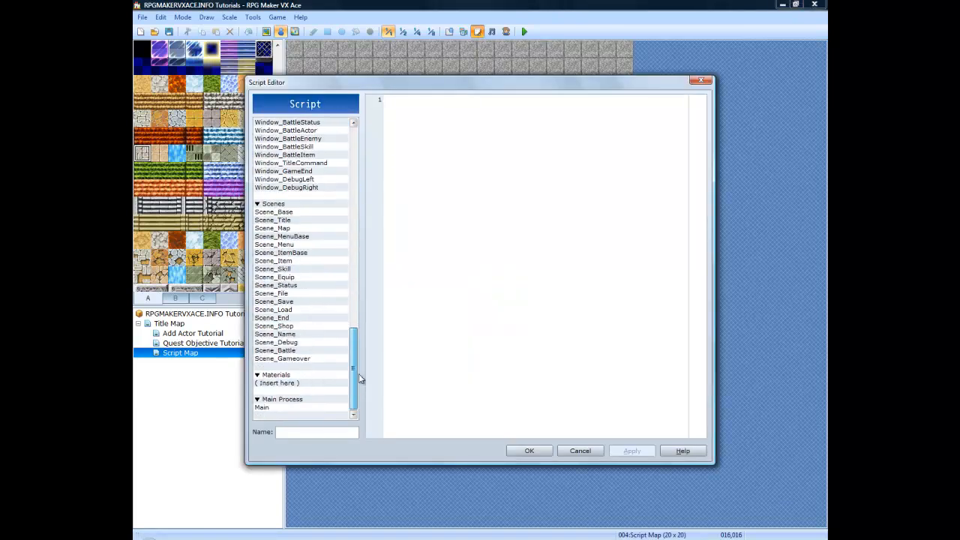
left_click(281, 385)
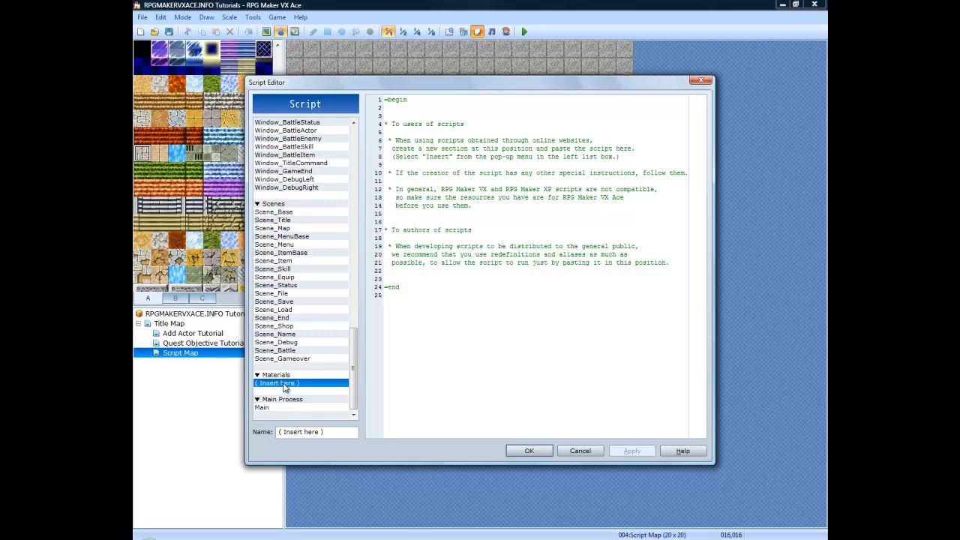
Replace the placeholder text with the copied core engine script, and name the entry COREENGINE.
left_click_drag(430, 297, 369, 90)
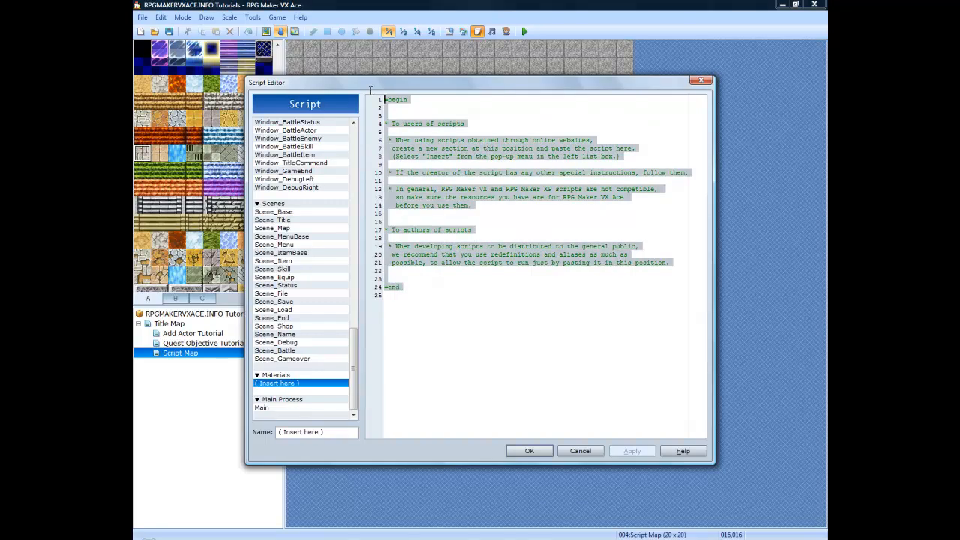
right_click(428, 158)
left_click(452, 210)
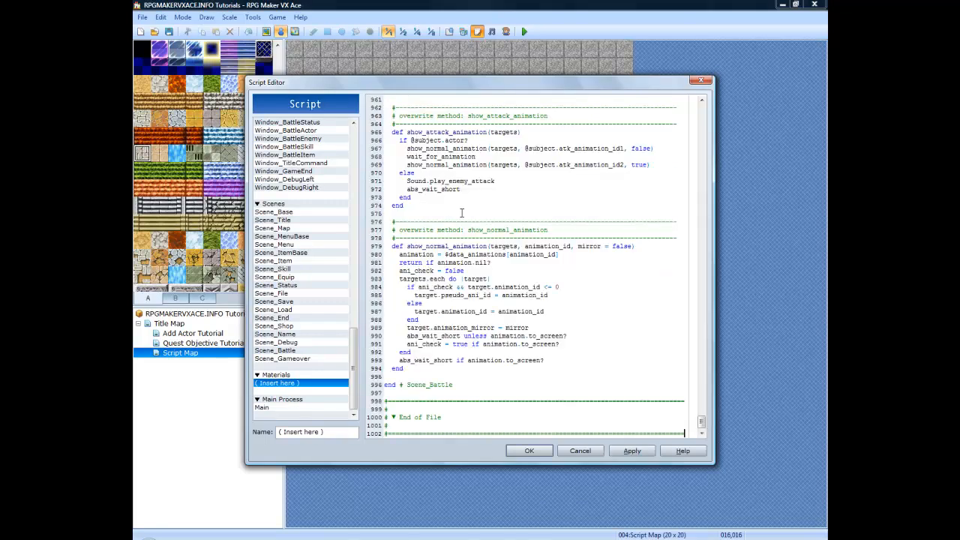
triple_click(329, 430)
type("COREENGINE")
left_click(628, 453)
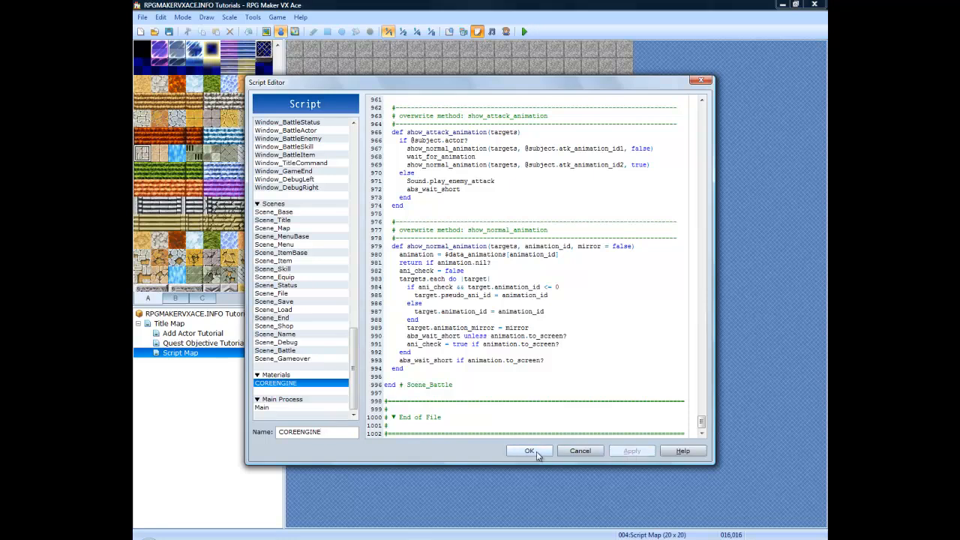
Select the empty slot below COREENGINE and copy the entire text of Ace_Battle_Engine from the Scripts folder.
left_click(314, 391)
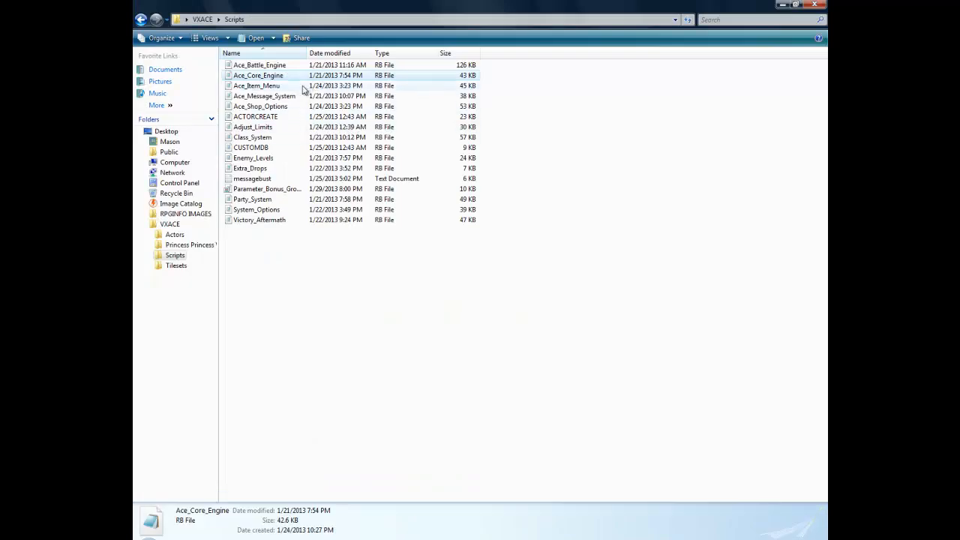
double_click(296, 66)
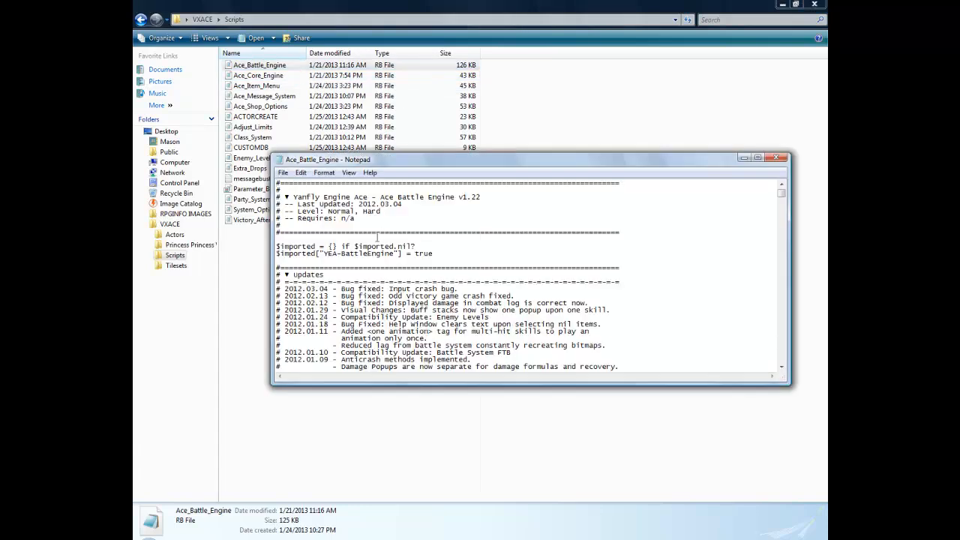
right_click(382, 238)
left_click(411, 310)
right_click(360, 192)
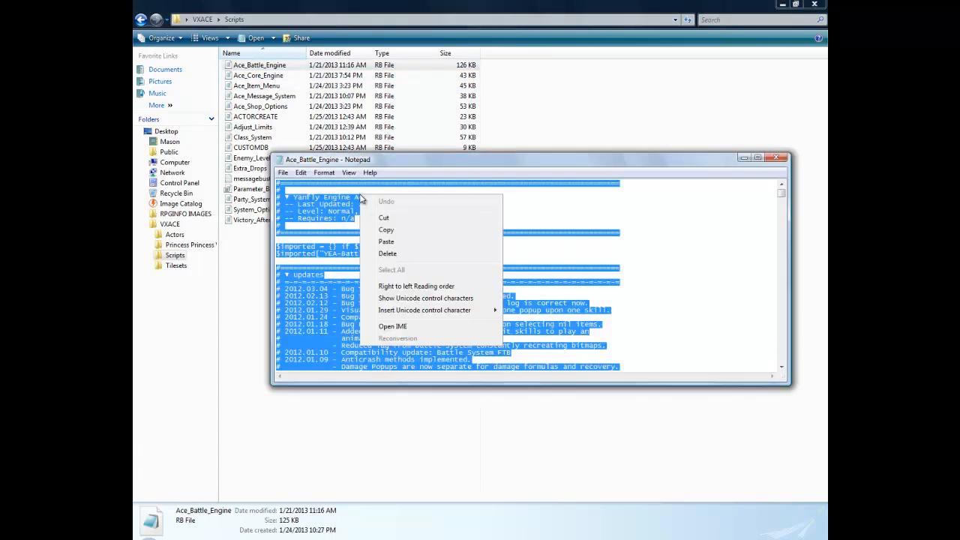
left_click(387, 230)
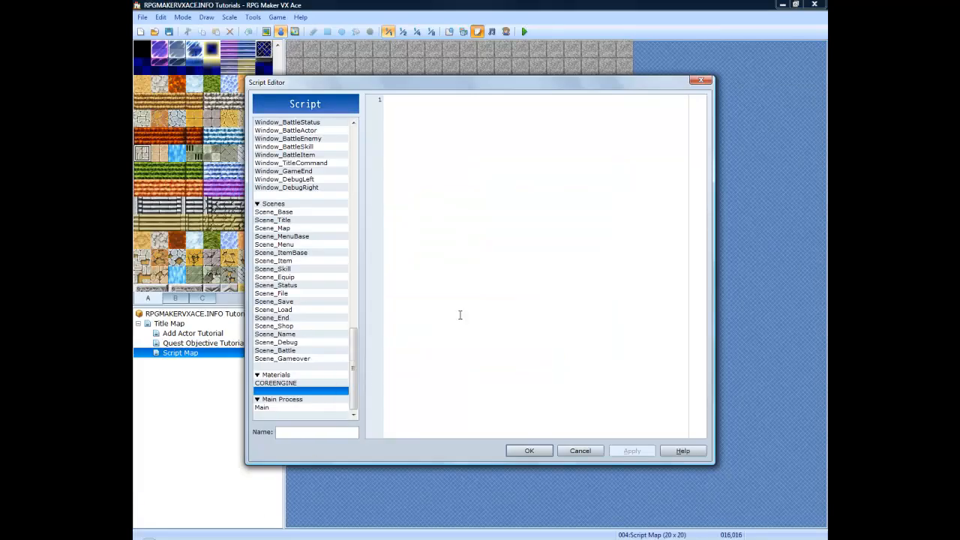
Paste the battle engine script into the empty slot below COREENGINE and name it BATTLEENGINE.
right_click(460, 315)
left_click(486, 369)
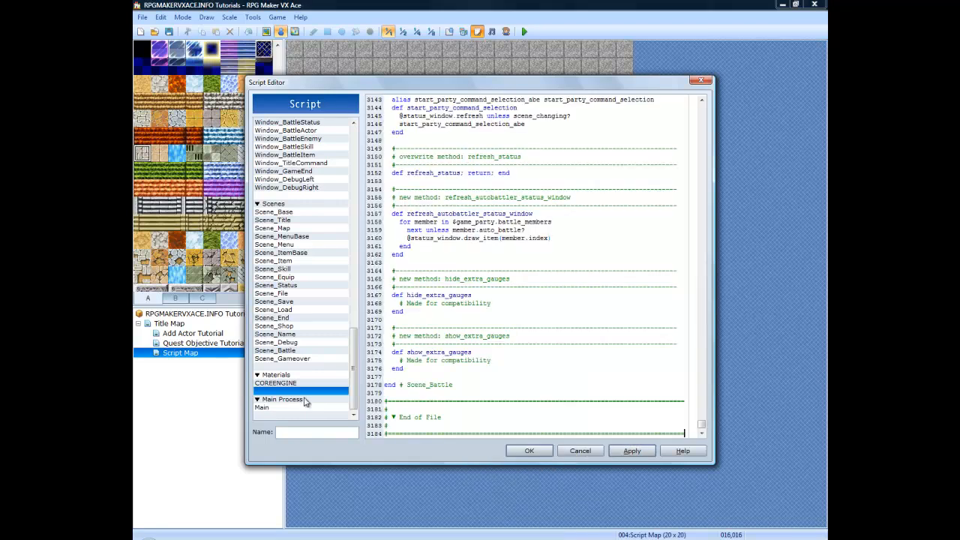
left_click(312, 432)
type("BATTLEENGINE")
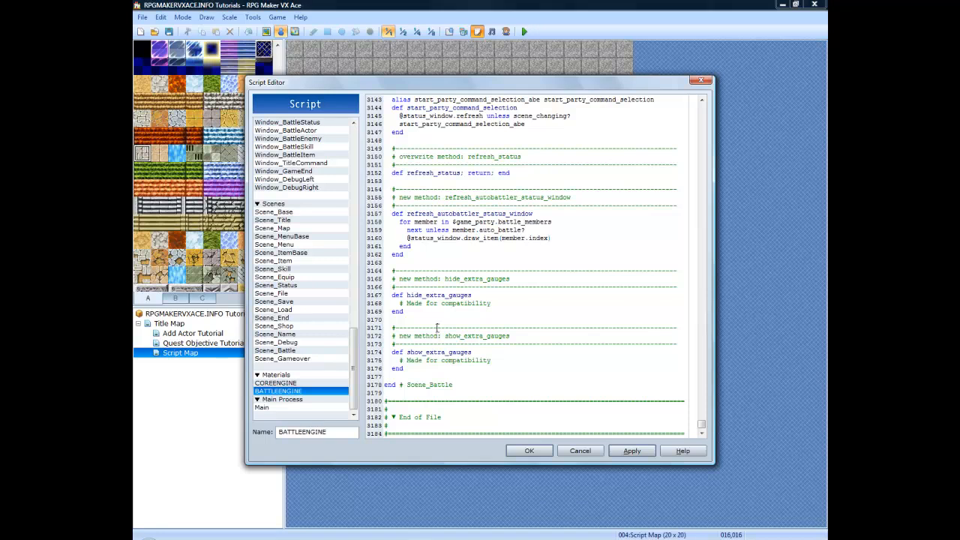
Review the screen resolution, animation speed, digit grouping, font and gauge settings in the COREENGINE script.
left_click(290, 384)
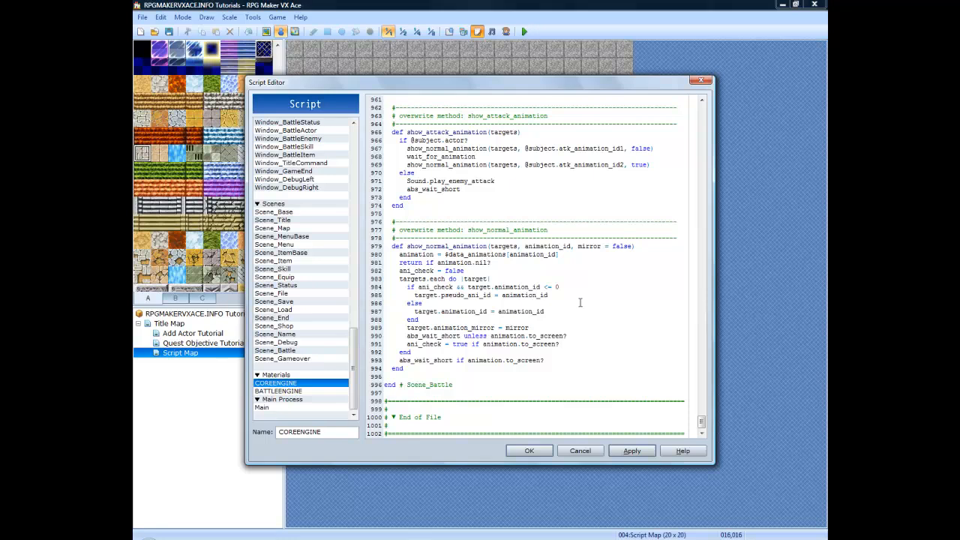
left_click_drag(701, 422, 702, 112)
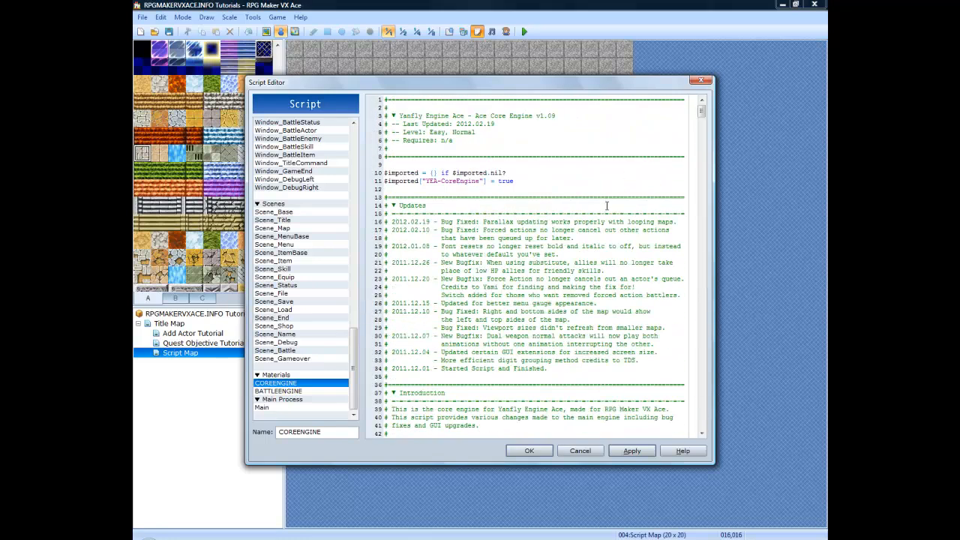
scroll(607, 204, "down", 20)
scroll(609, 203, "down", 20)
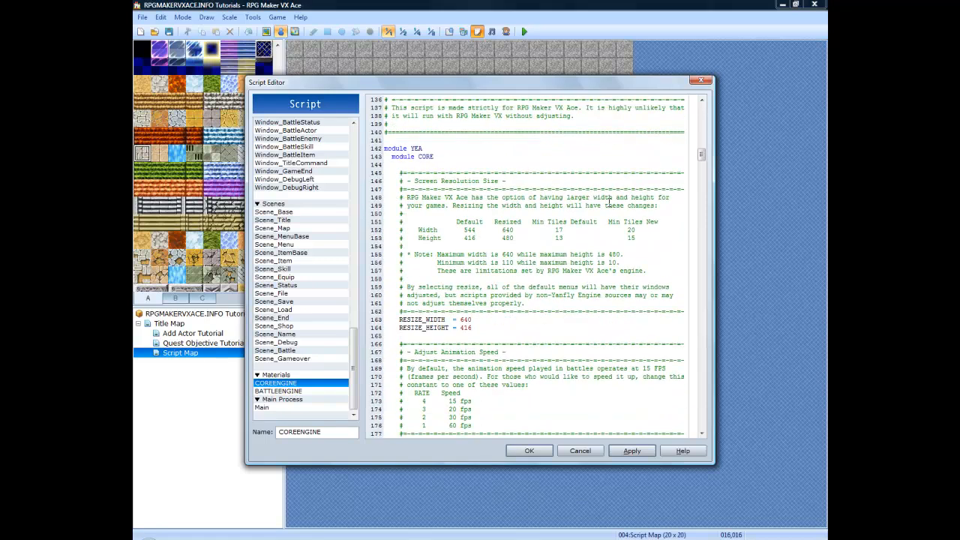
left_click(507, 327)
scroll(514, 321, "down", 5)
left_click(516, 319)
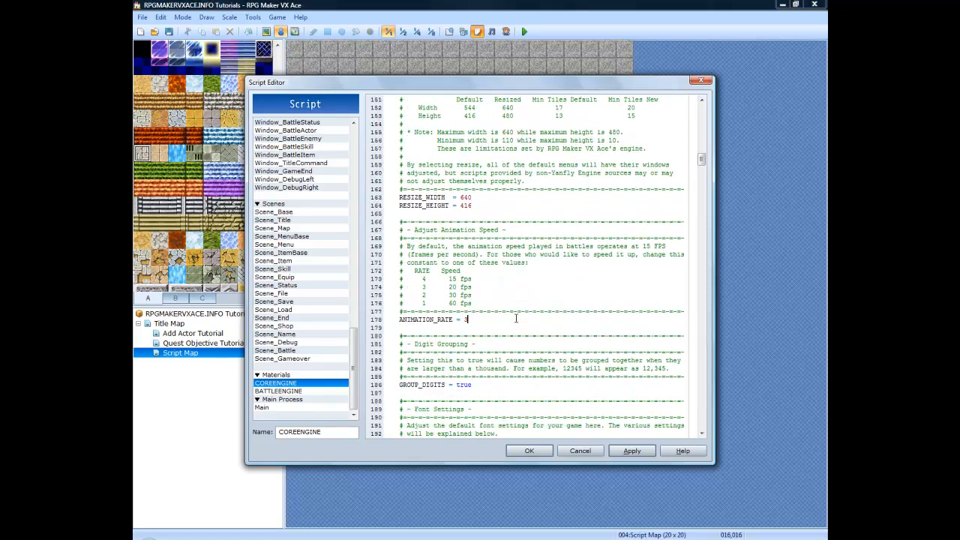
scroll(516, 319, "down", 7)
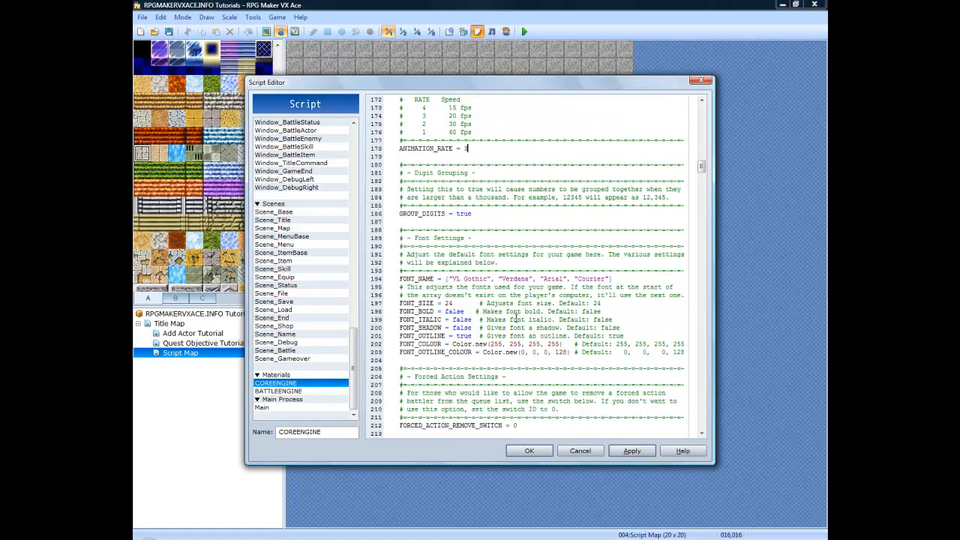
scroll(514, 319, "down", 3)
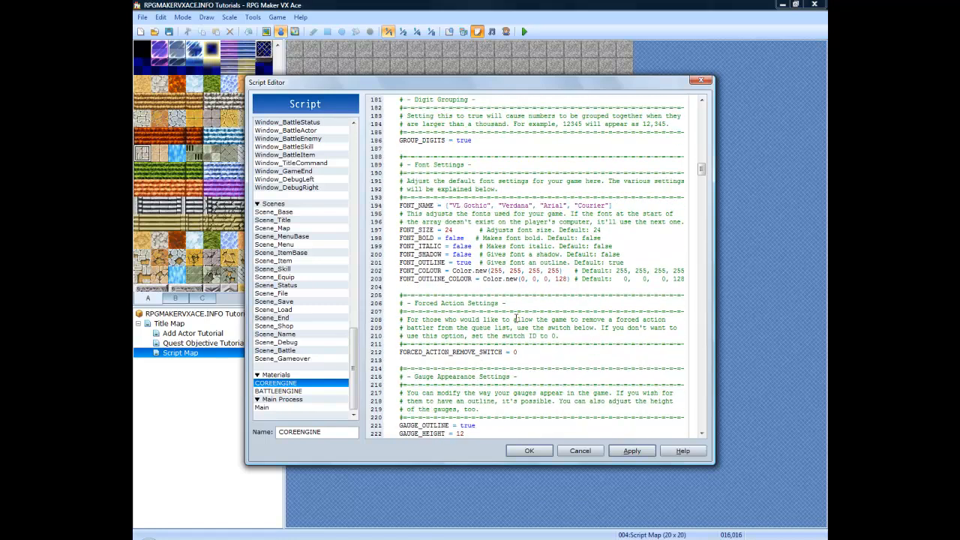
scroll(514, 318, "down", 1)
Review the general battle, battle status window, help text and popup settings in the BATTLEENGINE script.
left_click(277, 391)
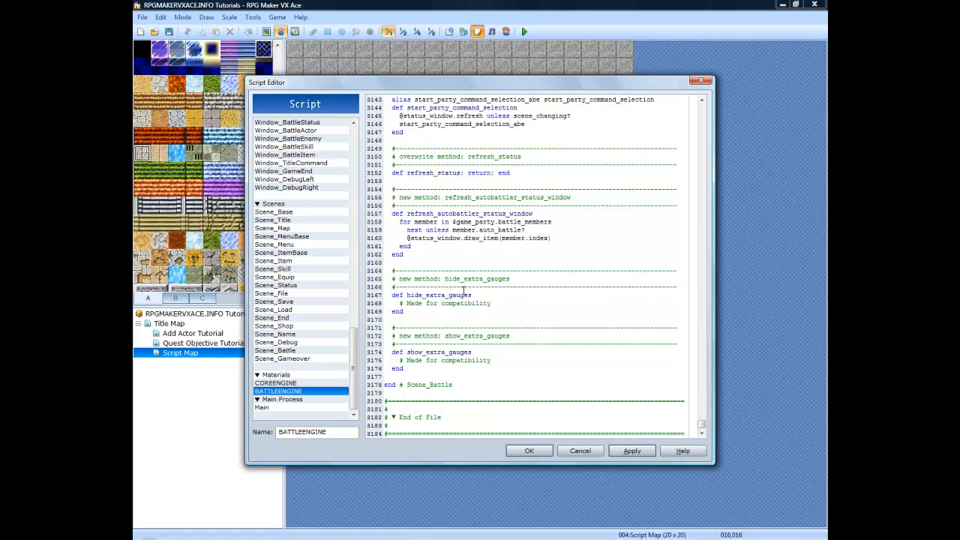
left_click_drag(702, 425, 706, 115)
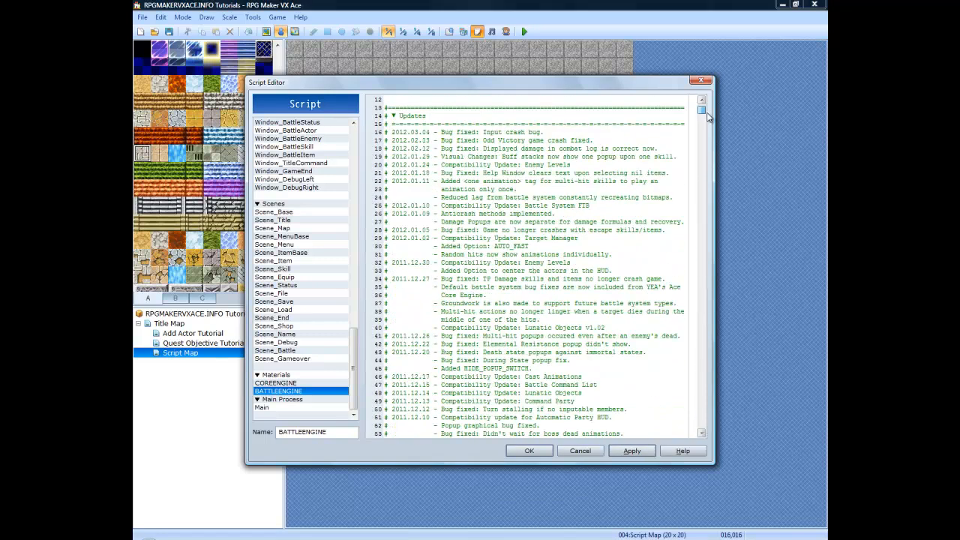
scroll(588, 215, "down", 10)
scroll(588, 214, "down", 20)
scroll(589, 214, "down", 18)
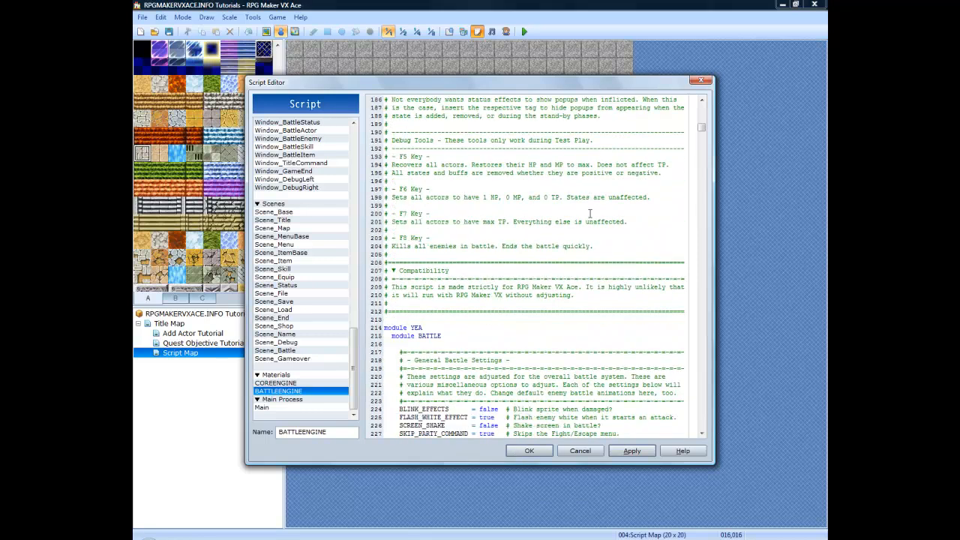
scroll(589, 214, "down", 5)
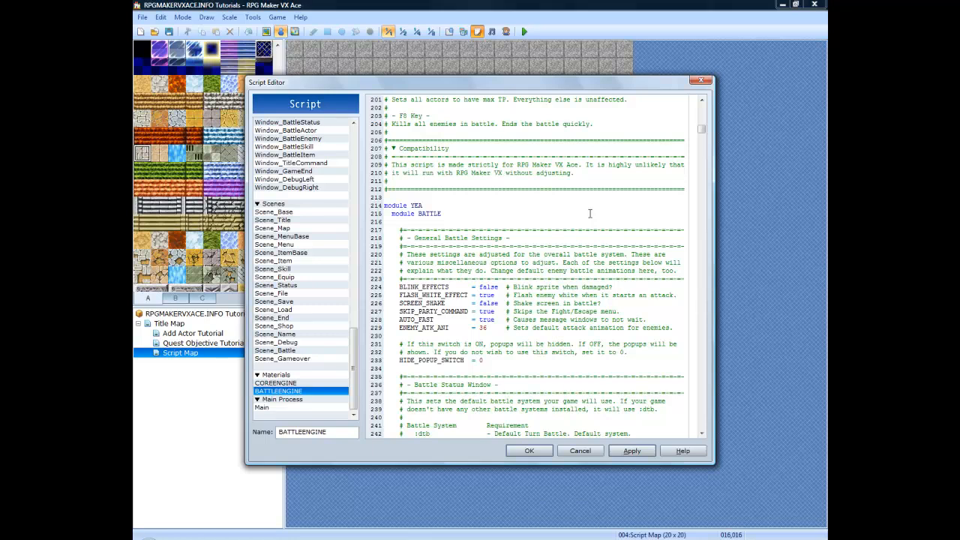
scroll(589, 214, "down", 11)
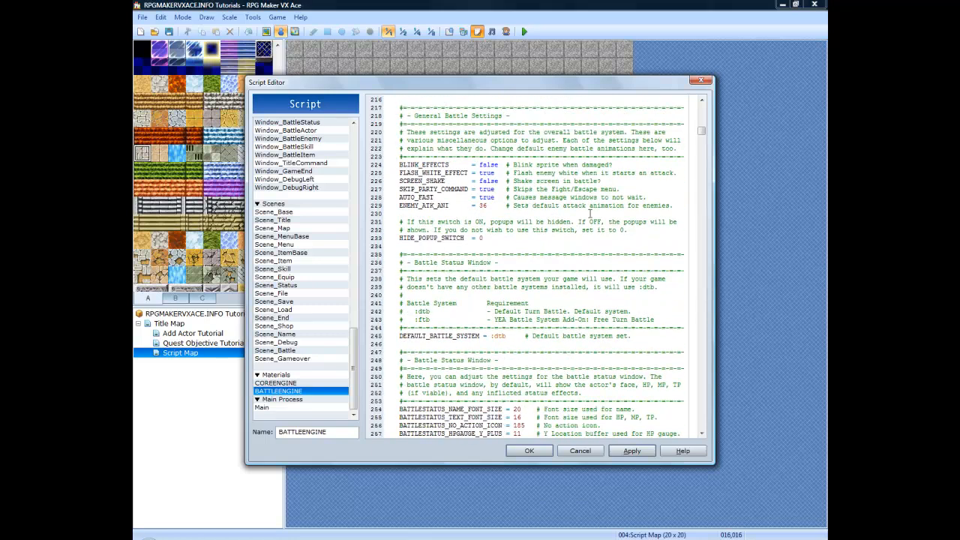
scroll(590, 213, "down", 4)
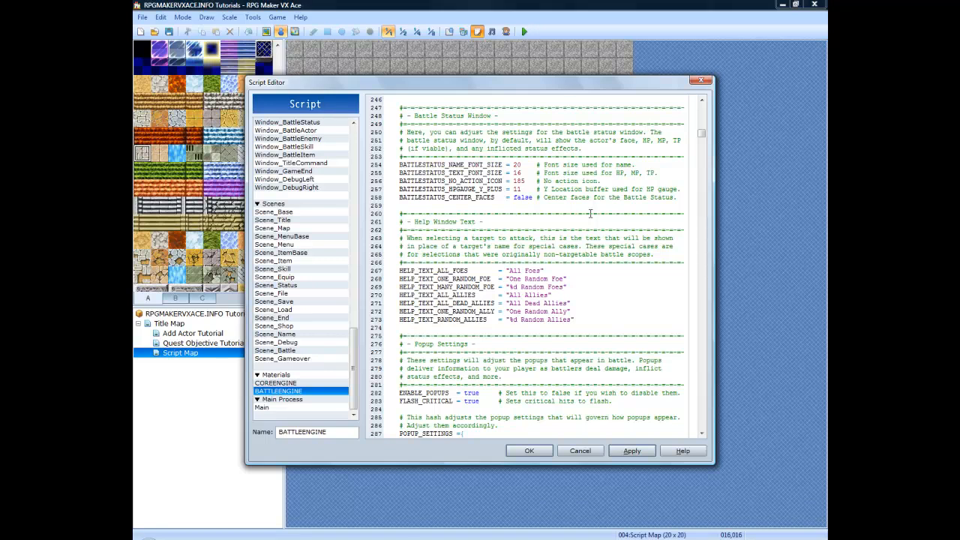
Apply the script changes, close the Script Editor, and save the project.
left_click(632, 451)
left_click(545, 451)
left_click(169, 32)
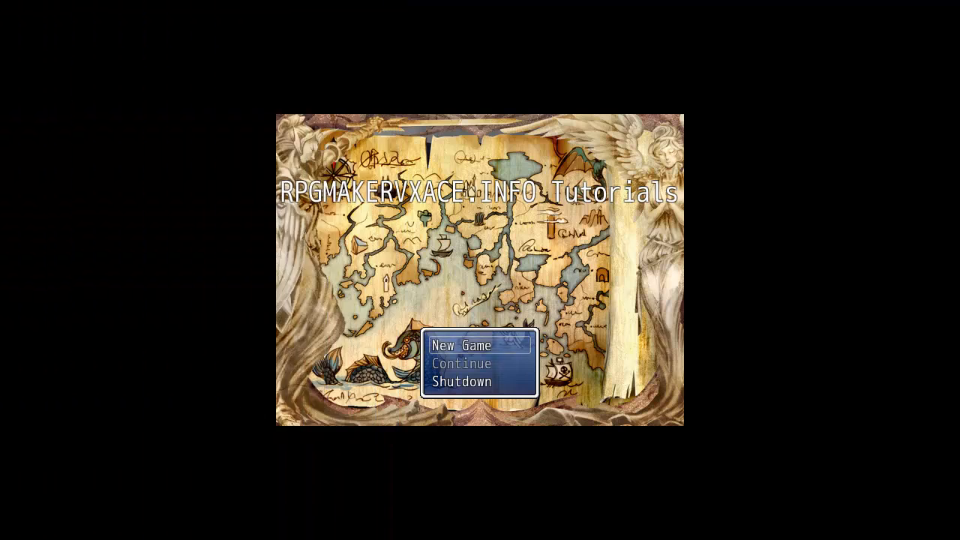
Start a new game in the playtest, walk the character to the third crystal, and activate it.
key("Return")
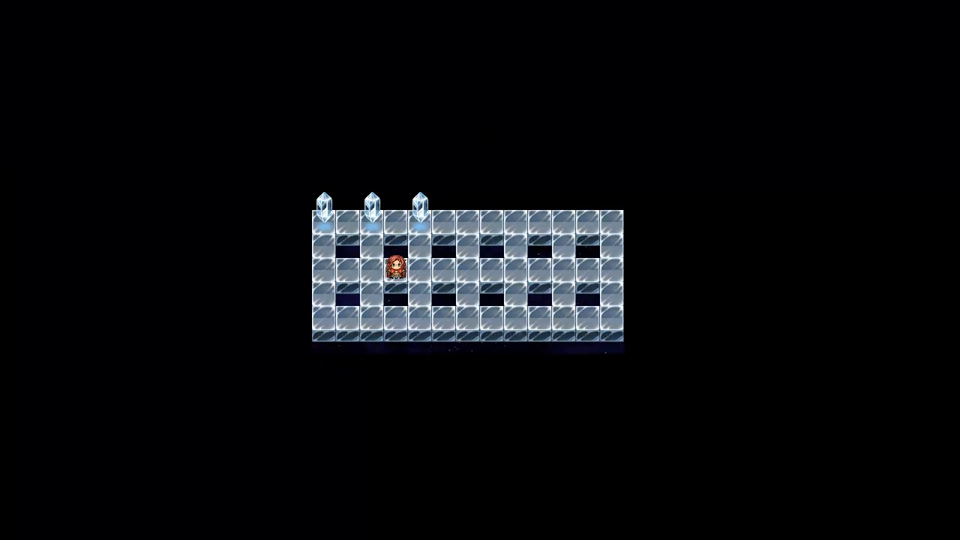
key("Right")
key("Up")
key("Return")
key("Return")
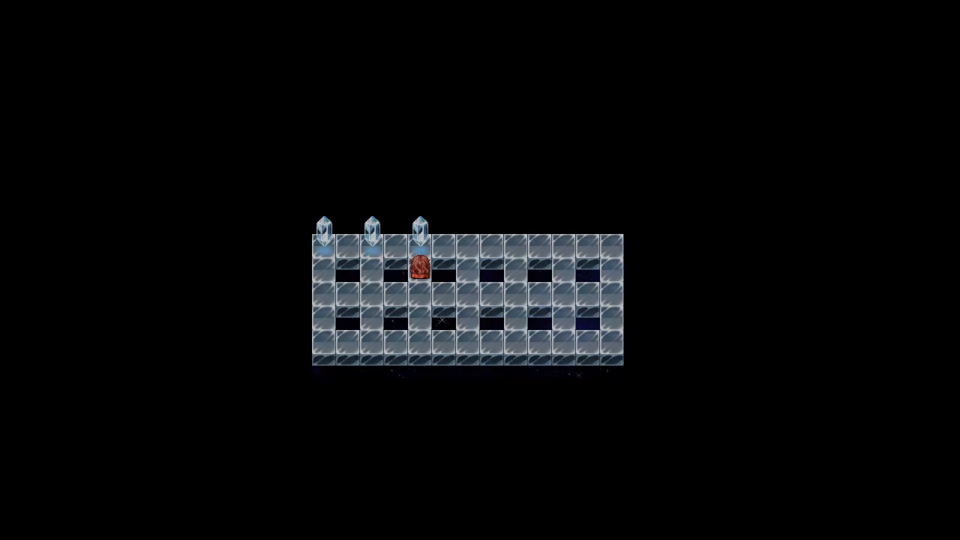
Walk the character around until a battle begins, and attack the slimes to test the battle engine.
key("Left")
key("Left")
key("Left")
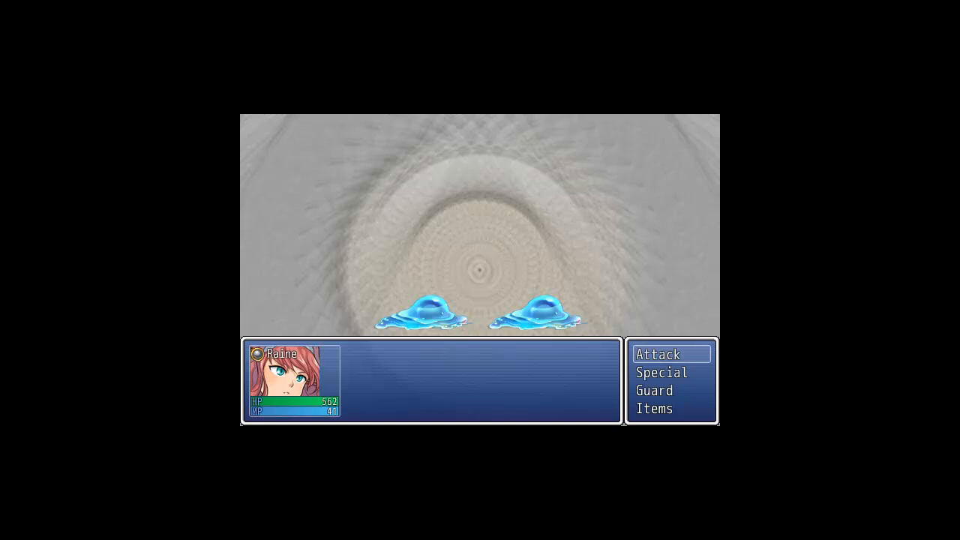
key("Return")
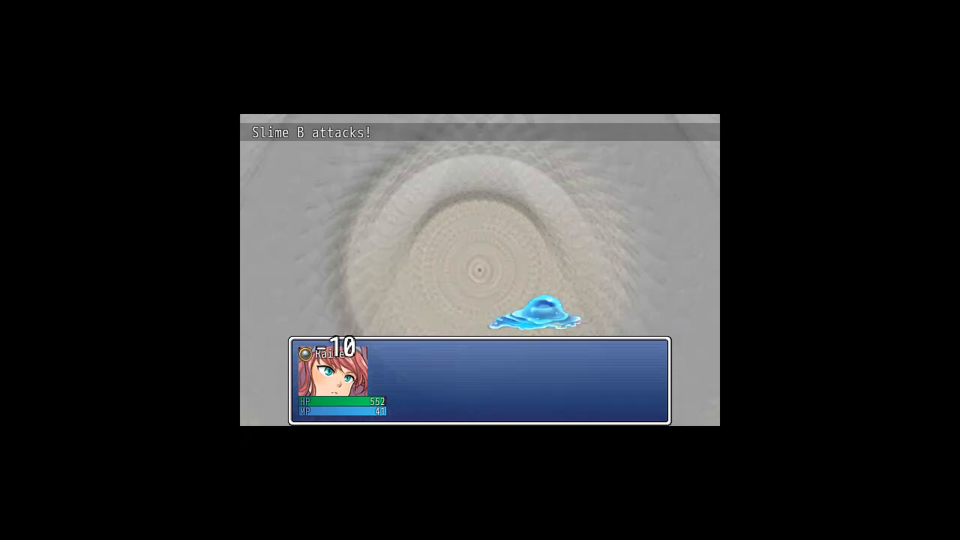
key("Return")
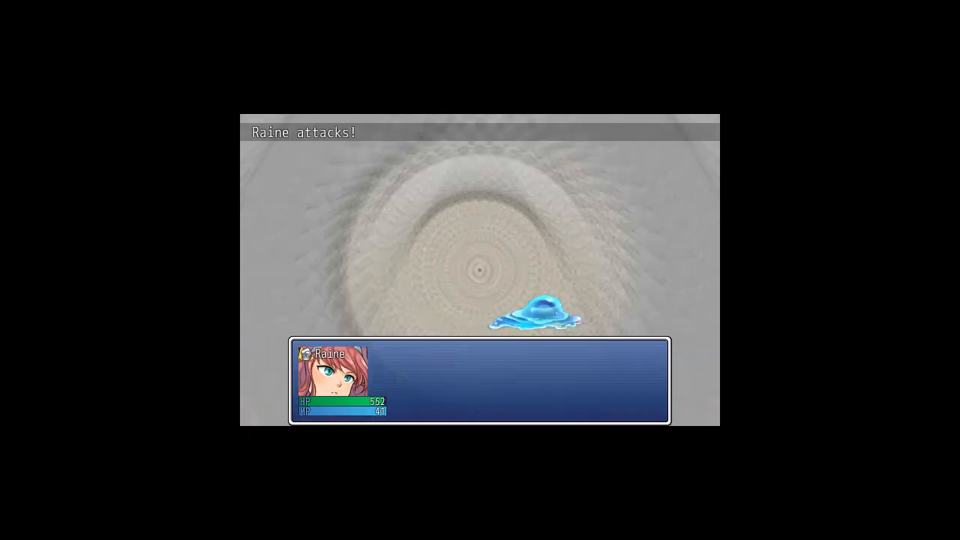